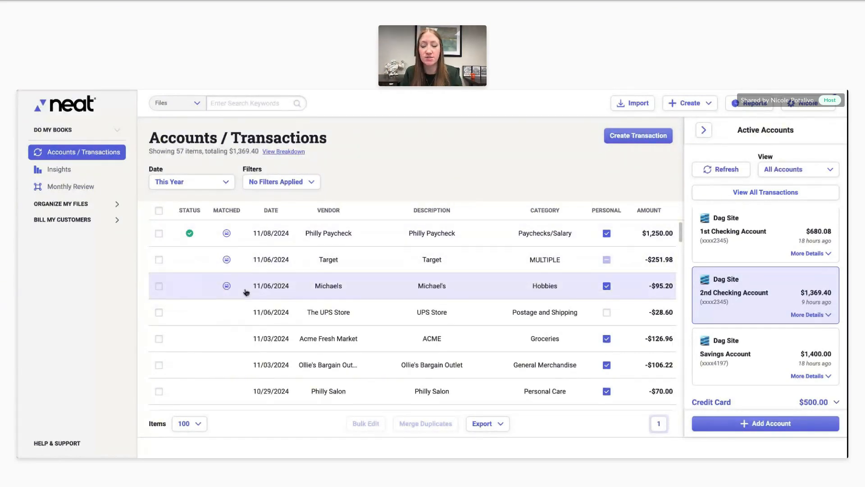
# - Preview the receipt matched to the Target transaction and read through its line items, then close the preview
pyautogui.click(226, 261)
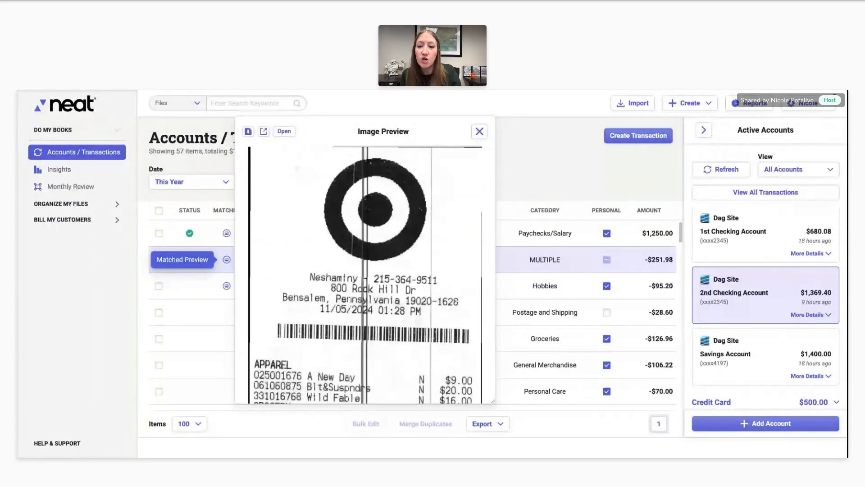
pyautogui.scroll(-2, 300, 263)
pyautogui.scroll(-7, 299, 263)
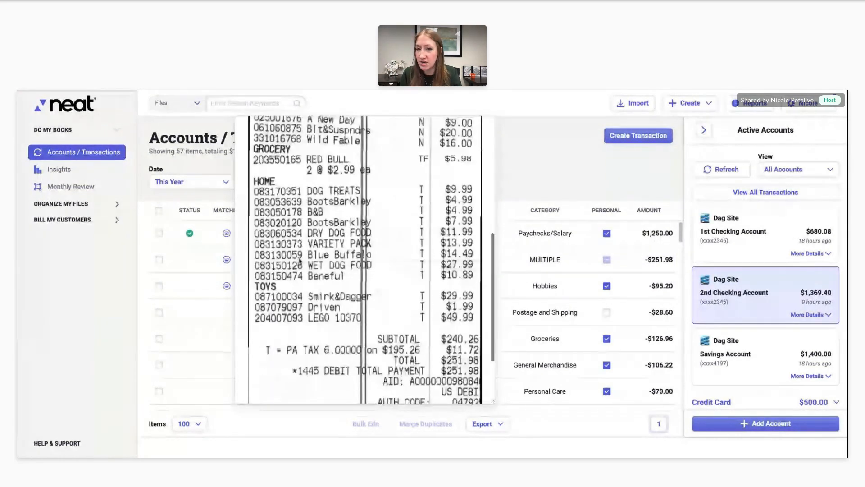
pyautogui.scroll(1, 300, 262)
pyautogui.scroll(-1, 299, 262)
pyautogui.scroll(4, 300, 260)
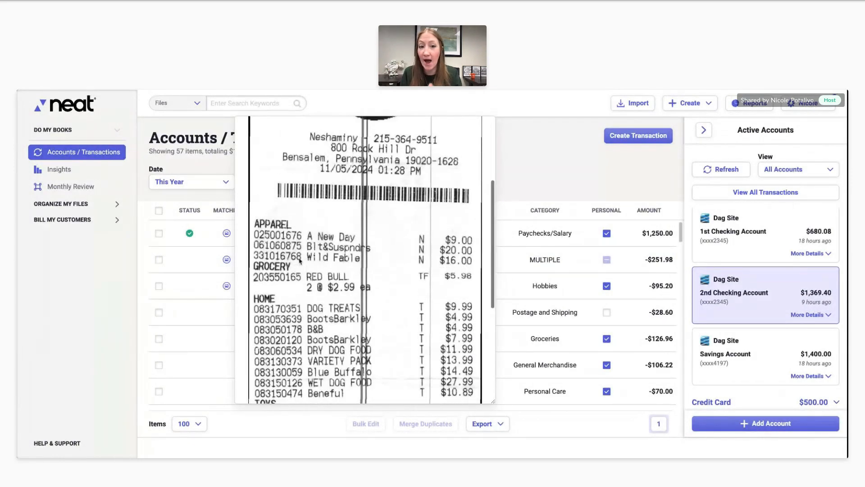
pyautogui.scroll(5, 300, 261)
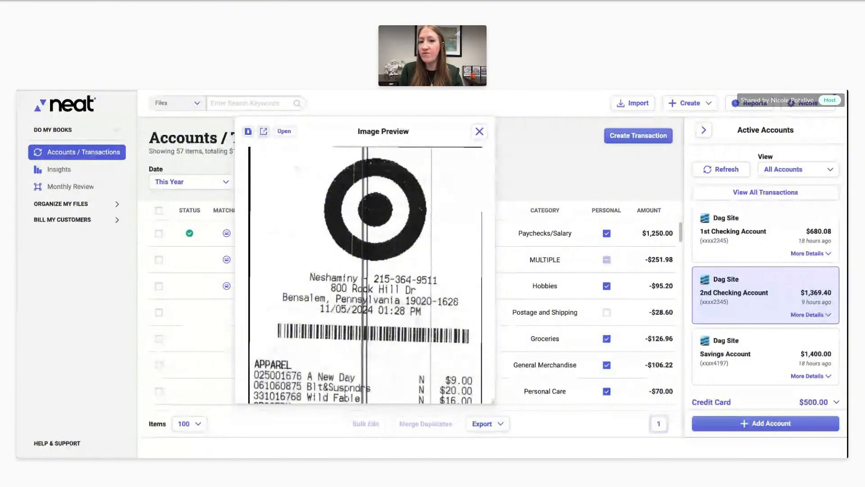
pyautogui.click(478, 132)
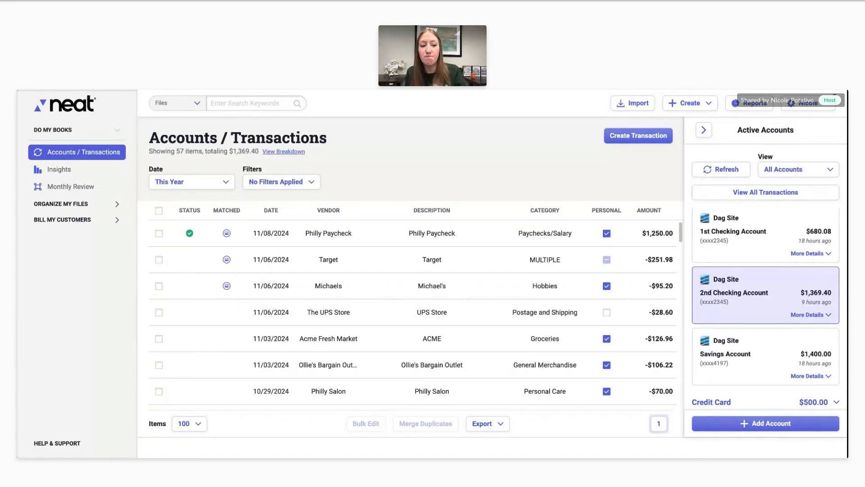
# - Open the Target transaction's matched receipt beside its split details and enlarge the receipt image to 200%
pyautogui.click(227, 259)
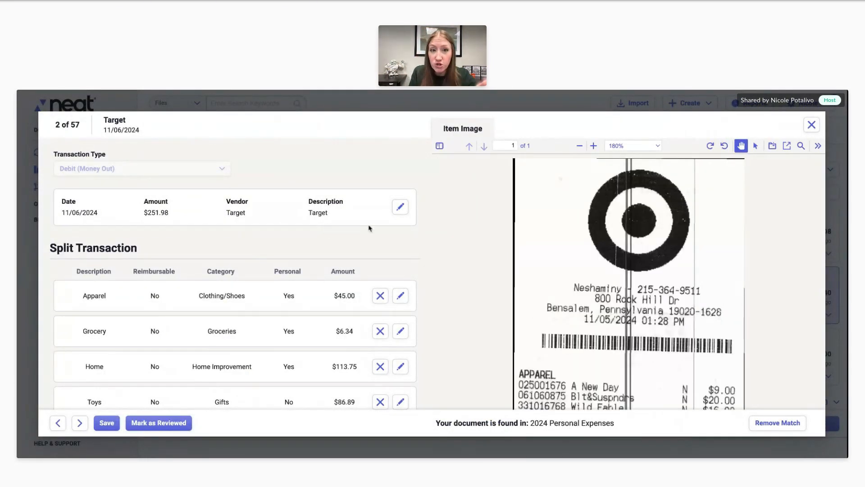
pyautogui.scroll(-3, 619, 257)
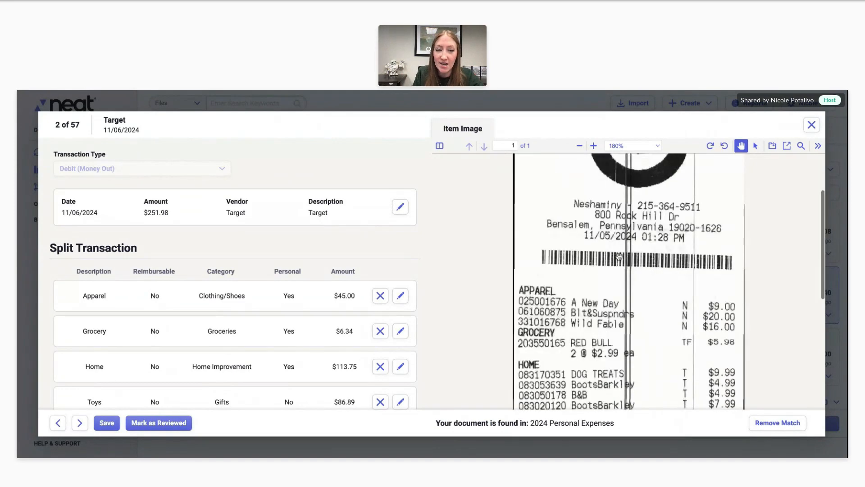
pyautogui.scroll(3, 618, 256)
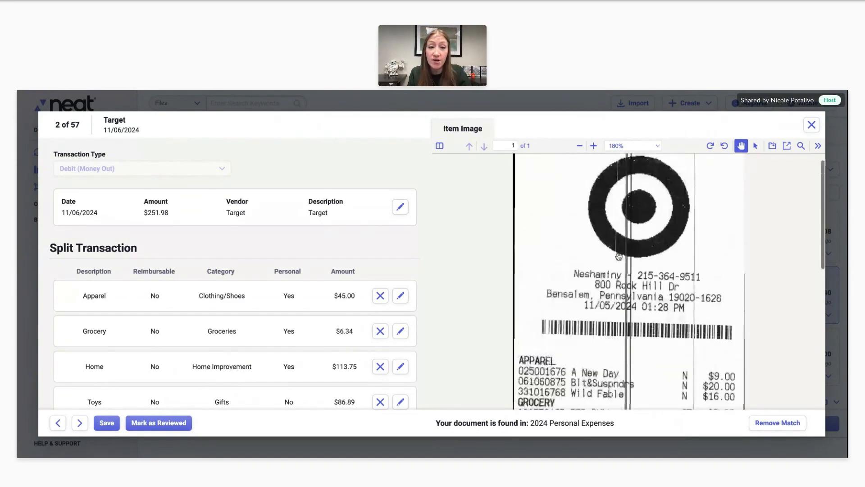
pyautogui.click(580, 146)
pyautogui.click(580, 146)
pyautogui.click(594, 146)
pyautogui.click(594, 146)
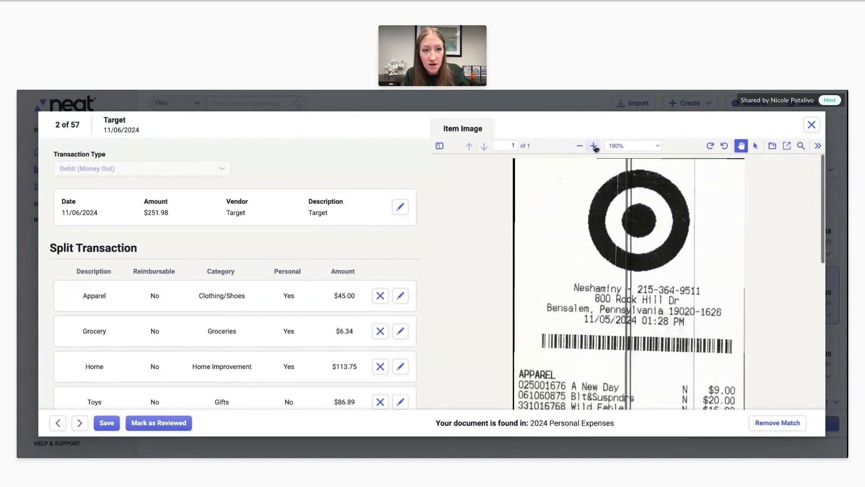
pyautogui.click(594, 146)
# - Examine the receipt's line items with the selection tool, highlight the document's folder location, and close the Target transaction
pyautogui.click(756, 145)
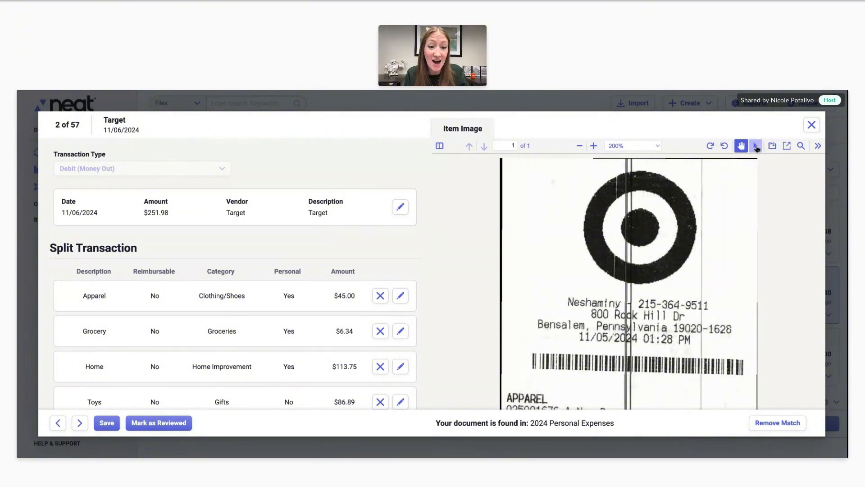
pyautogui.scroll(-3, 565, 356)
pyautogui.moveTo(508, 275); pyautogui.dragTo(514, 255)
pyautogui.click(514, 255)
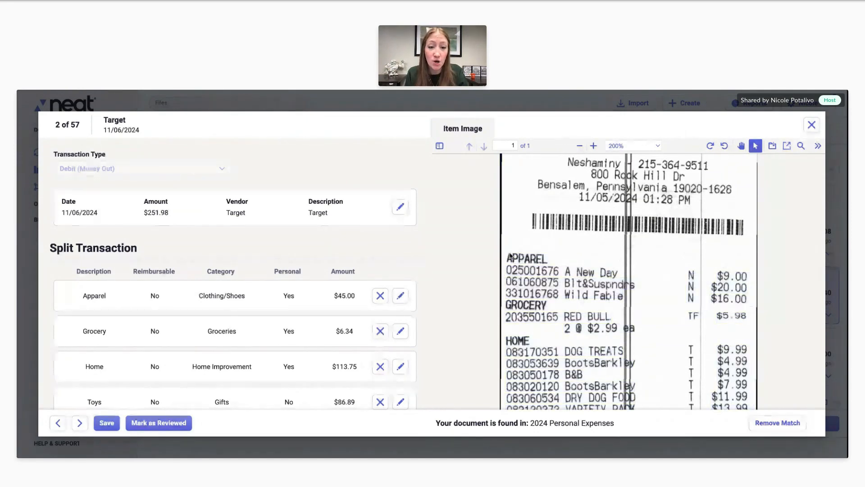
pyautogui.moveTo(434, 422); pyautogui.dragTo(633, 426)
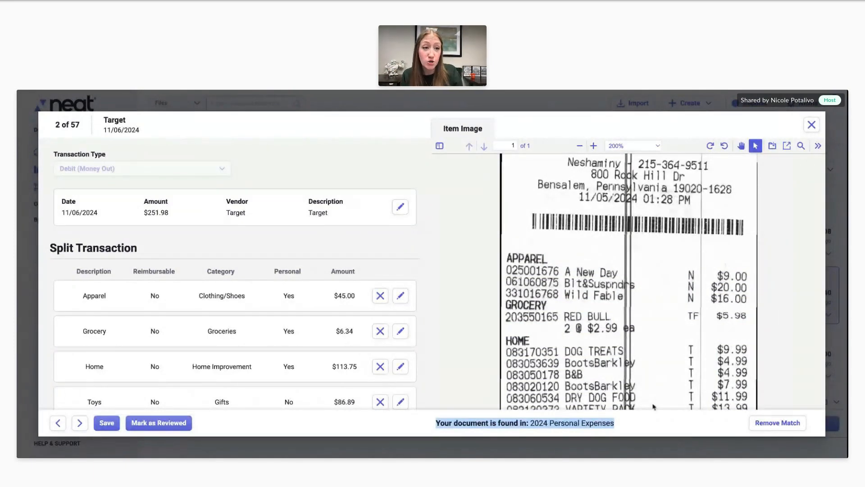
pyautogui.click(808, 126)
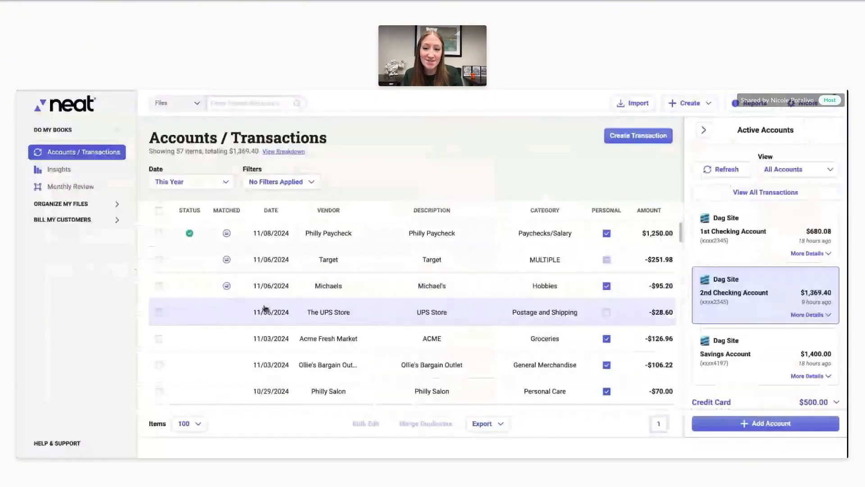
# - Open the UPS Store transaction, mark it as No Source Document, and clear that mark again
pyautogui.click(266, 309)
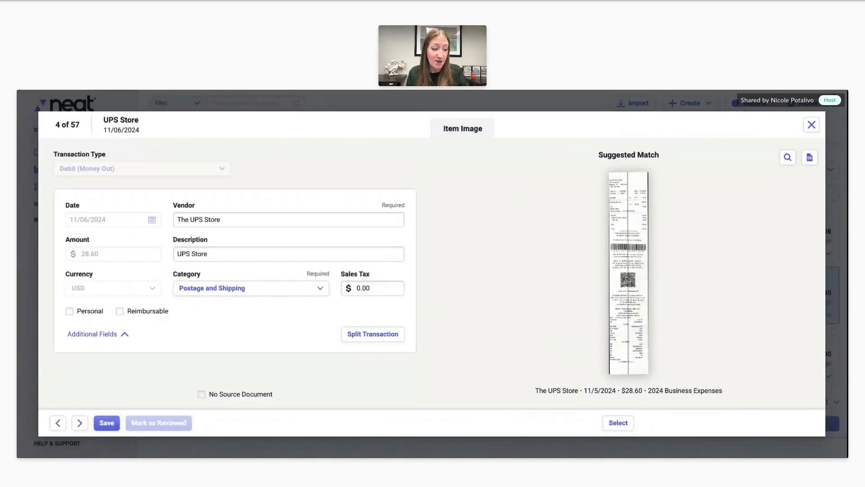
pyautogui.click(201, 395)
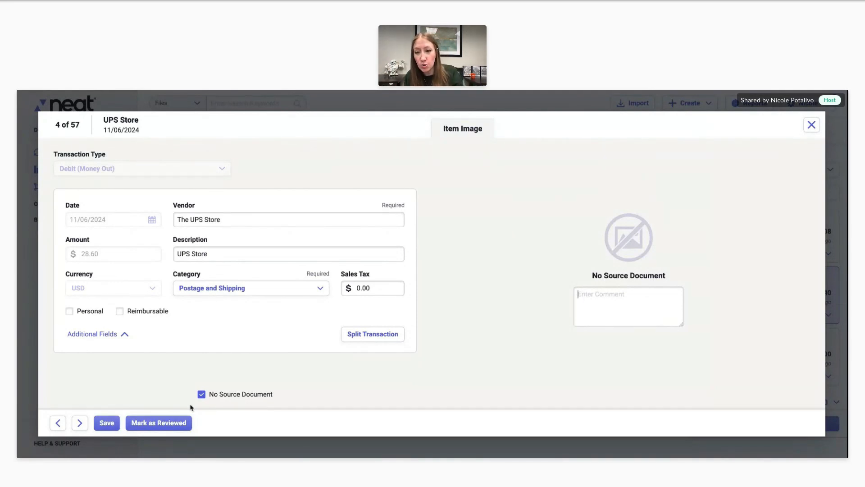
pyautogui.click(201, 395)
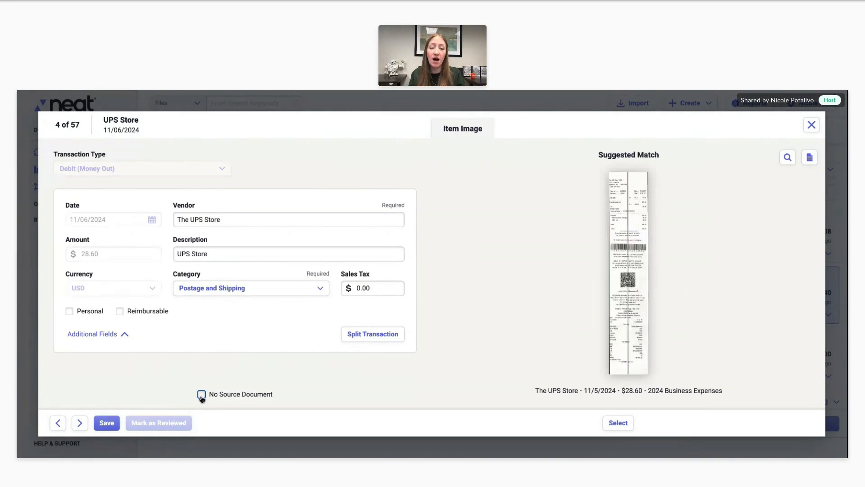
# - Search the files for 28.60 to find a match for the UPS Store transaction, and close the search without selecting an item
pyautogui.click(788, 157)
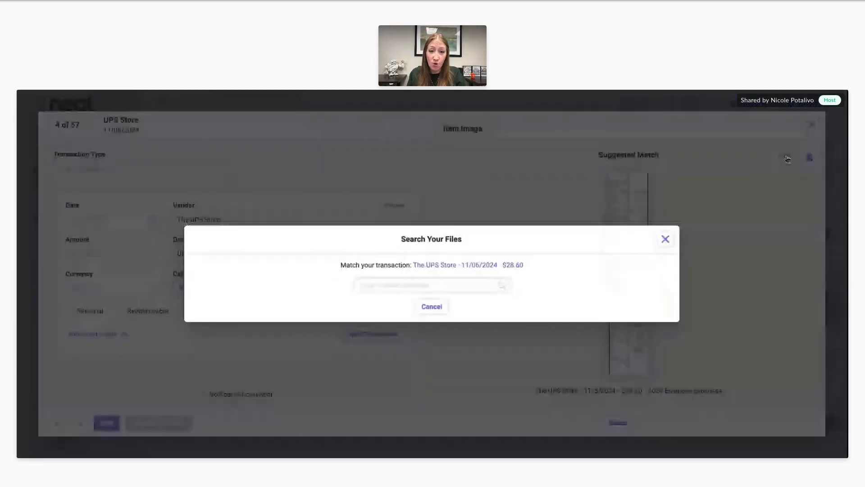
pyautogui.click(440, 285)
pyautogui.write('2')
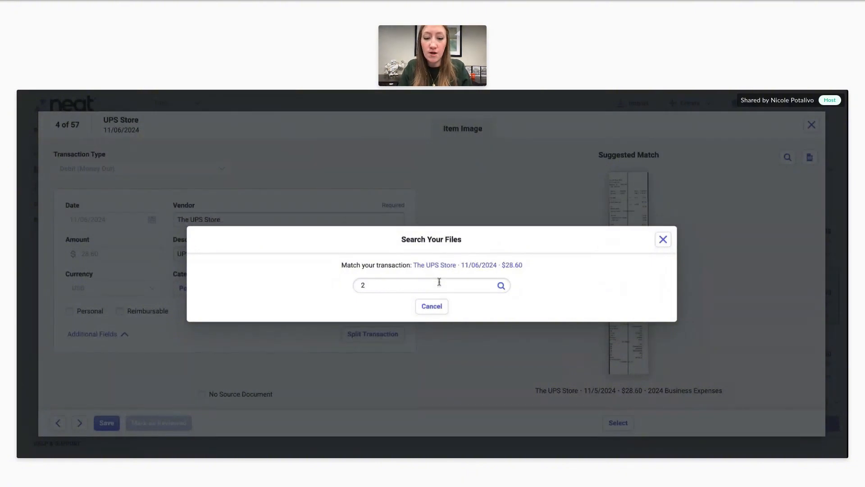
pyautogui.write('8.60')
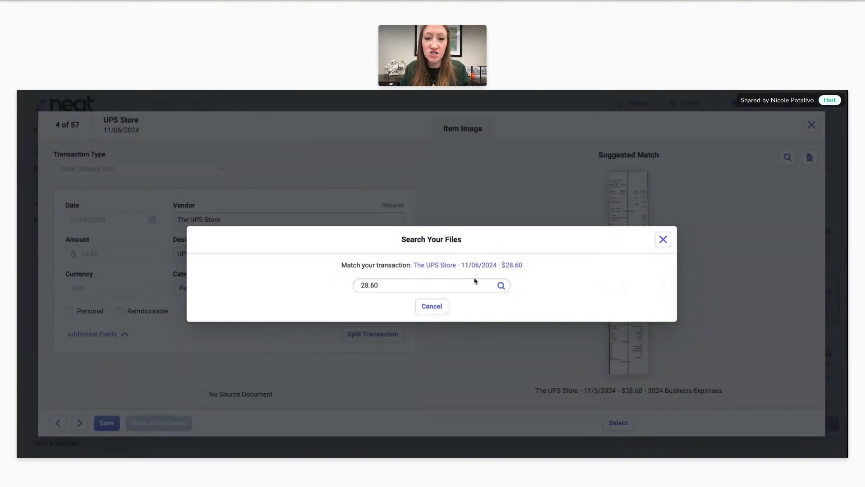
pyautogui.click(501, 286)
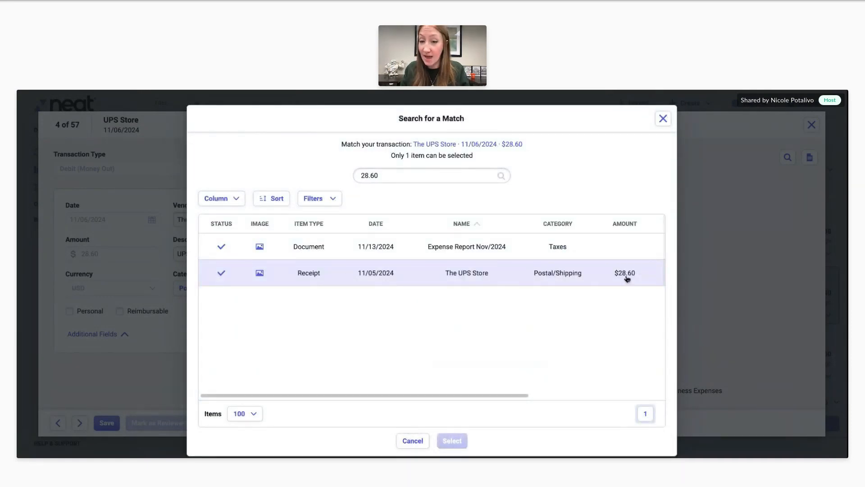
pyautogui.click(662, 118)
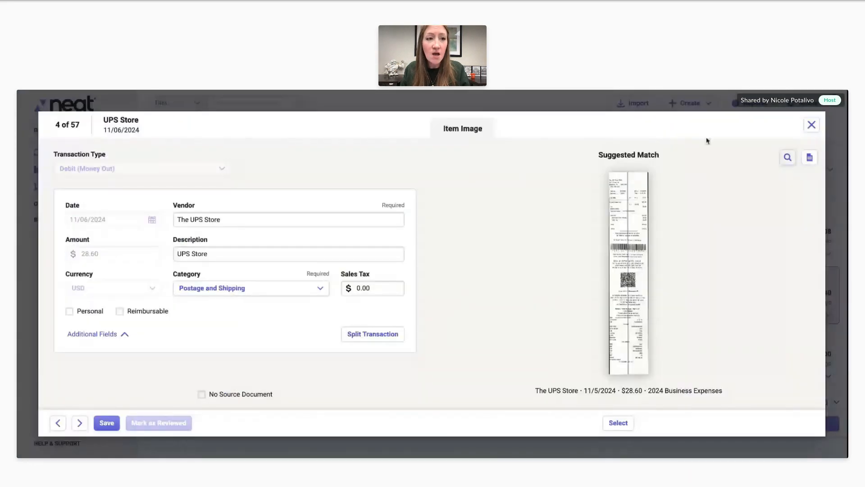
# - Look through the destination folders for attaching a file to the UPS Store transaction, and leave without attaching one
pyautogui.click(810, 158)
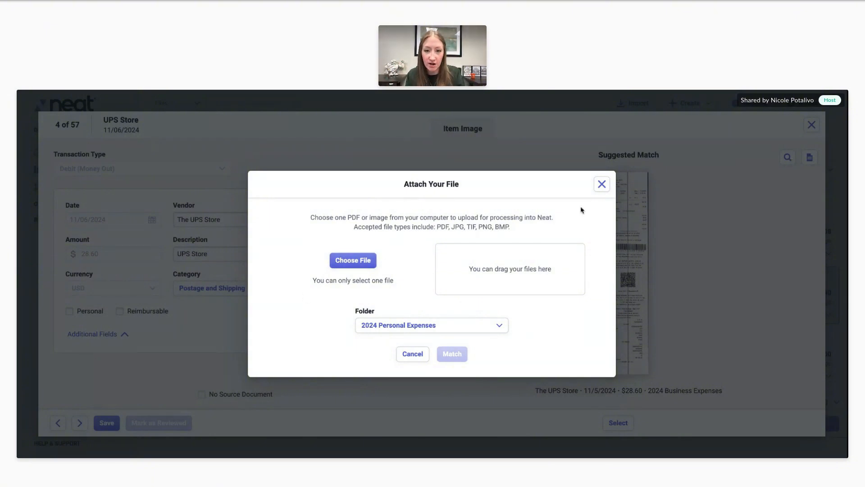
pyautogui.click(413, 324)
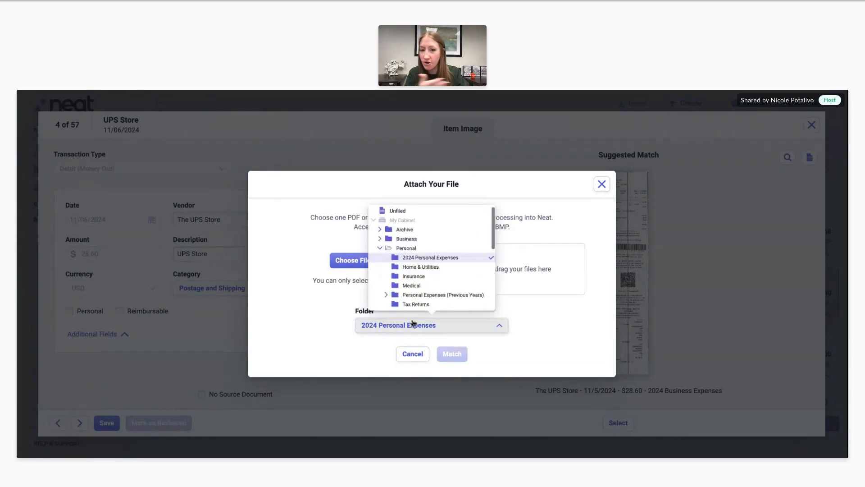
pyautogui.click(440, 251)
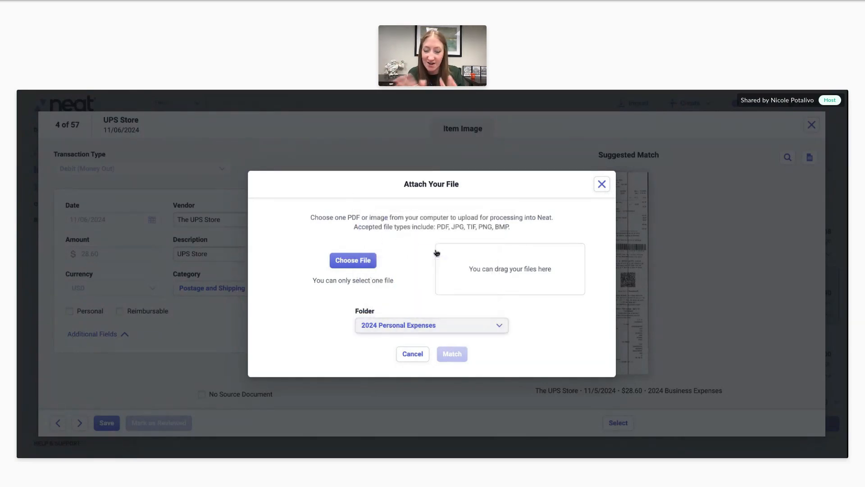
pyautogui.click(600, 186)
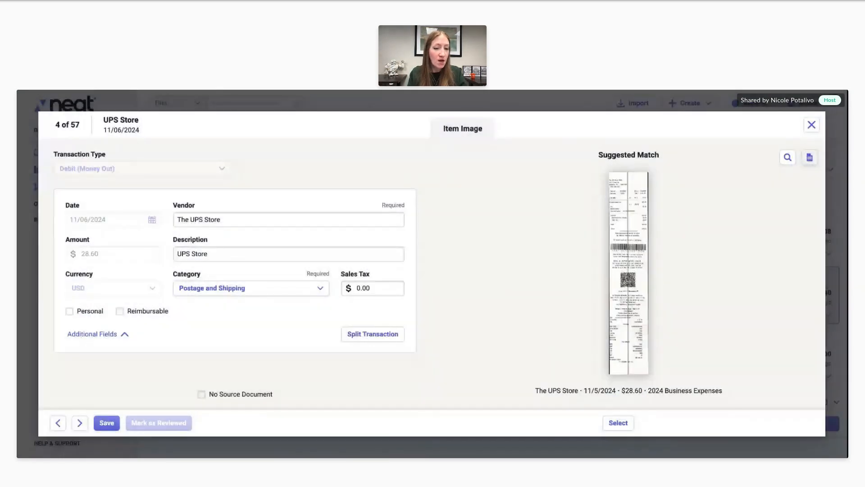
# - Accept the suggested receipt as the UPS Store transaction's match, and remove that match again
pyautogui.click(618, 423)
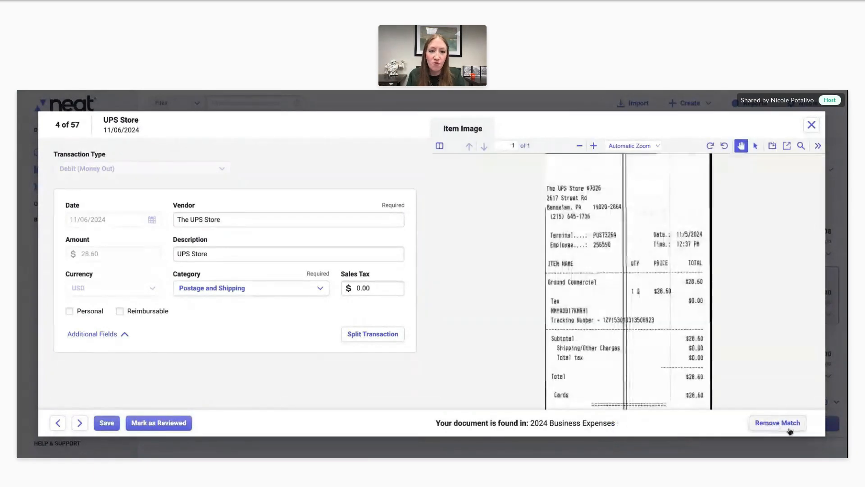
pyautogui.click(788, 424)
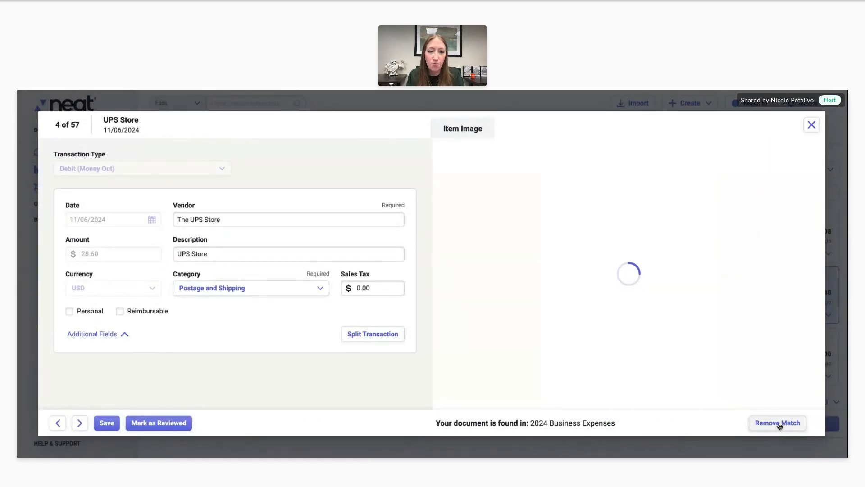